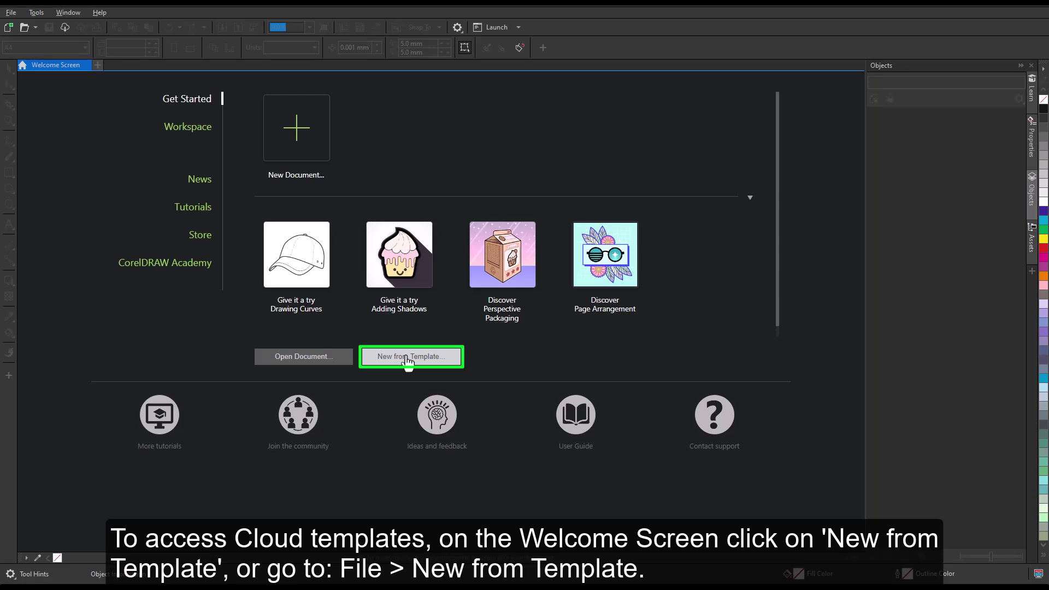
- Download the Corporate Envelope cloud template, then select the Architectural Presentation – Digital template
click(406, 359)
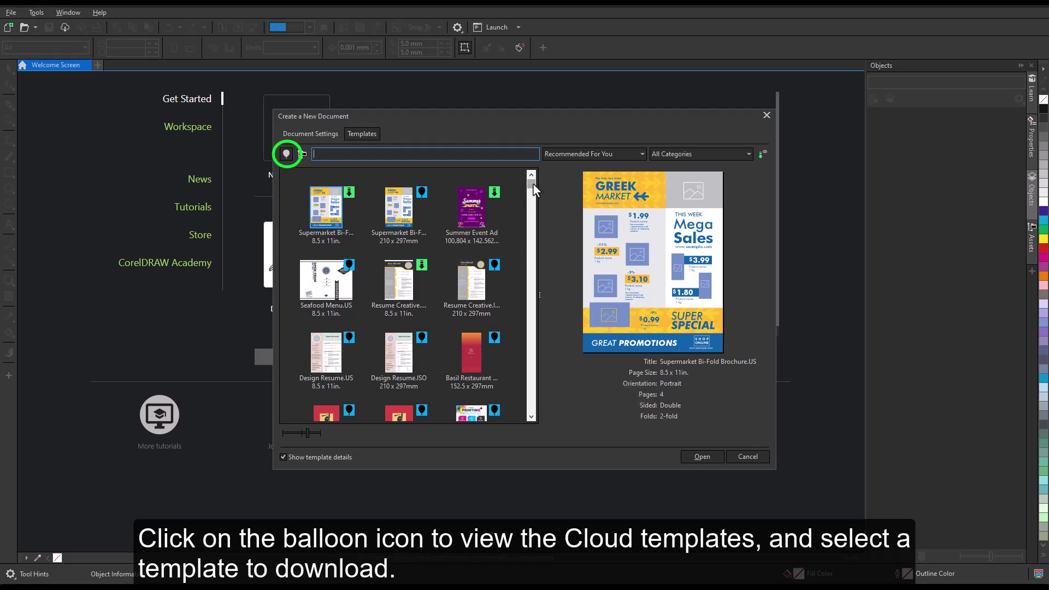
drag(529, 190, 531, 369)
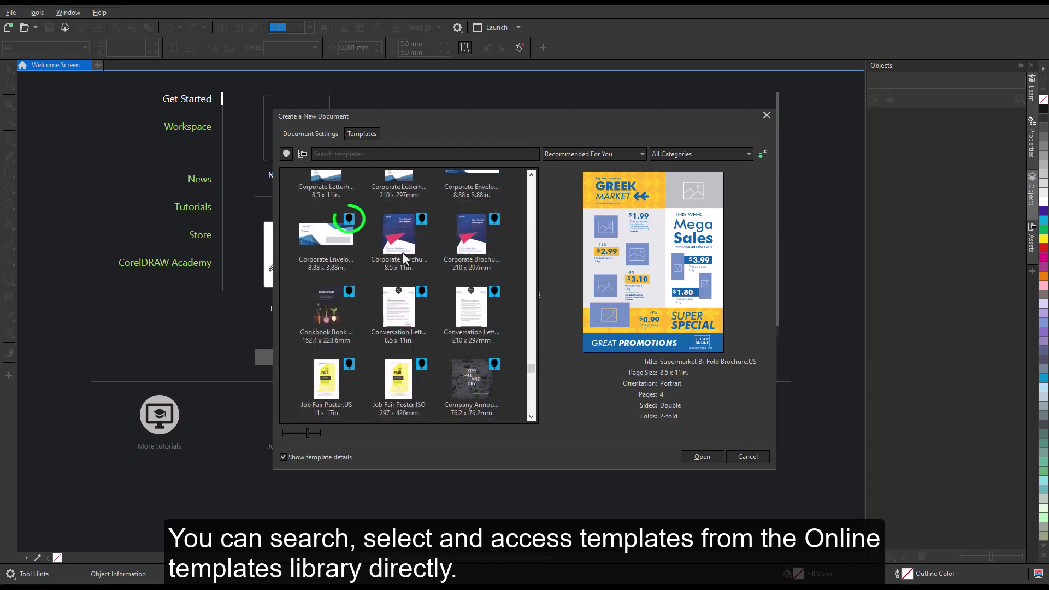
click(348, 222)
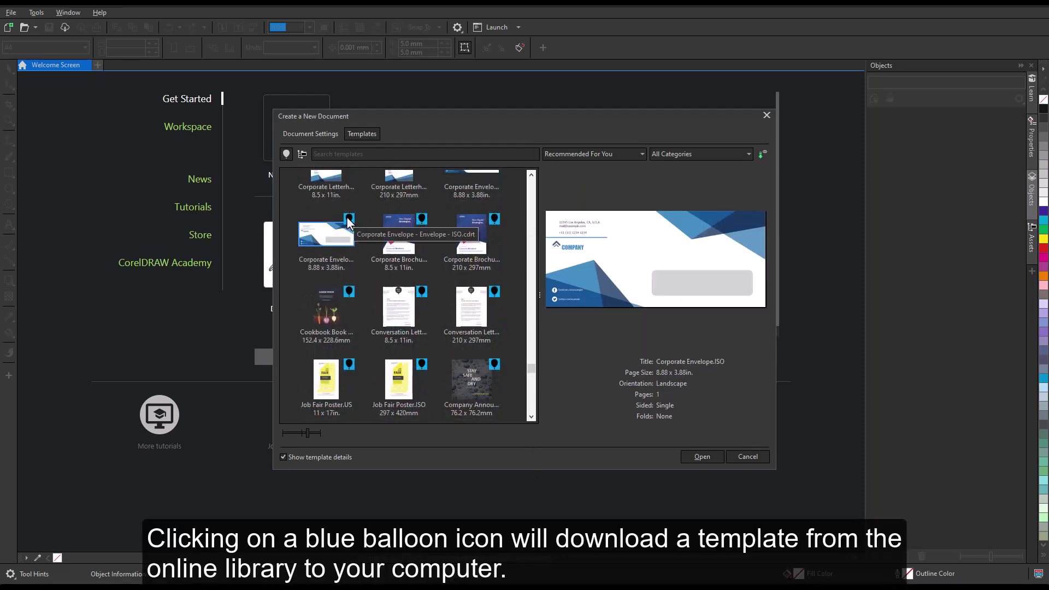
click(347, 219)
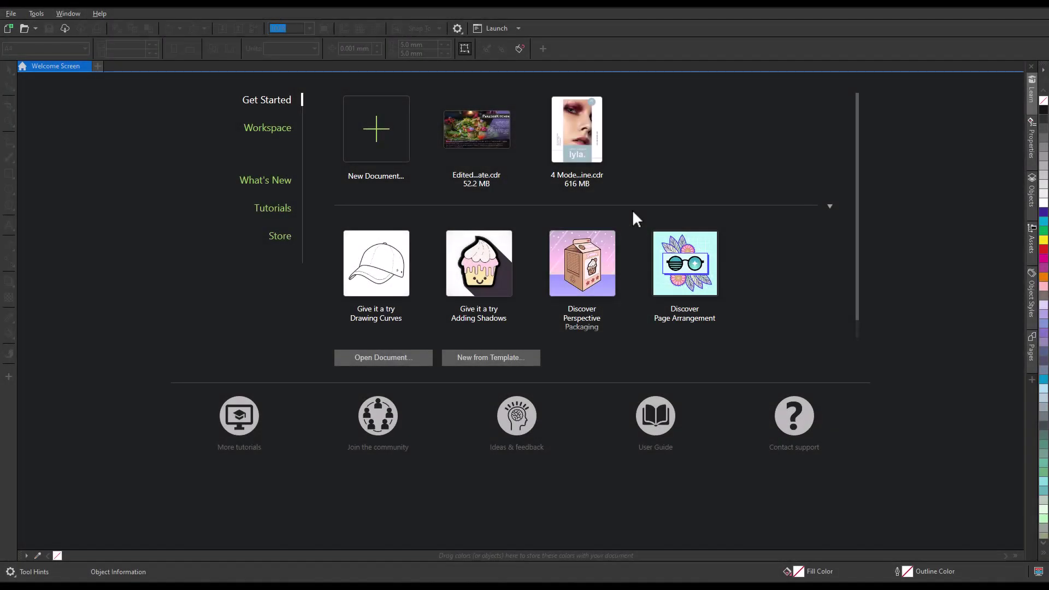
click(488, 358)
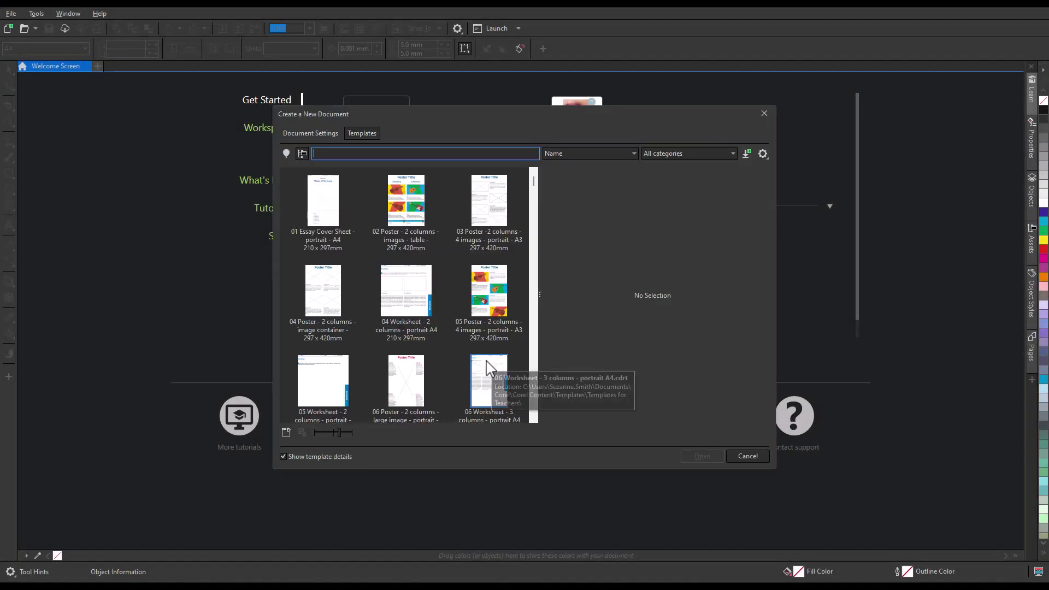
scroll(535, 182, down, 3)
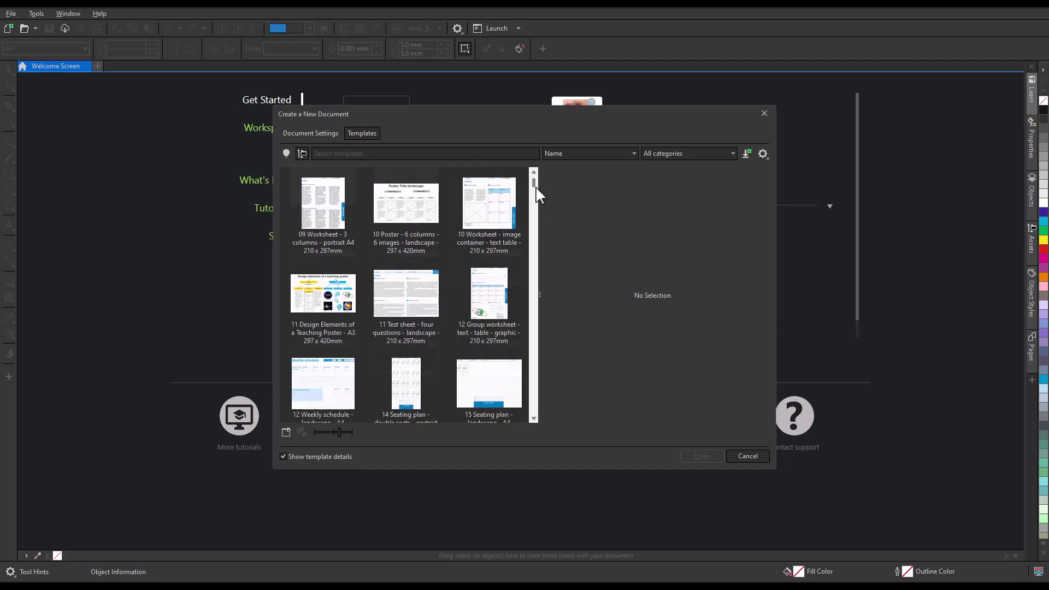
scroll(536, 188, down, 3)
scroll(536, 188, down, 3)
click(320, 212)
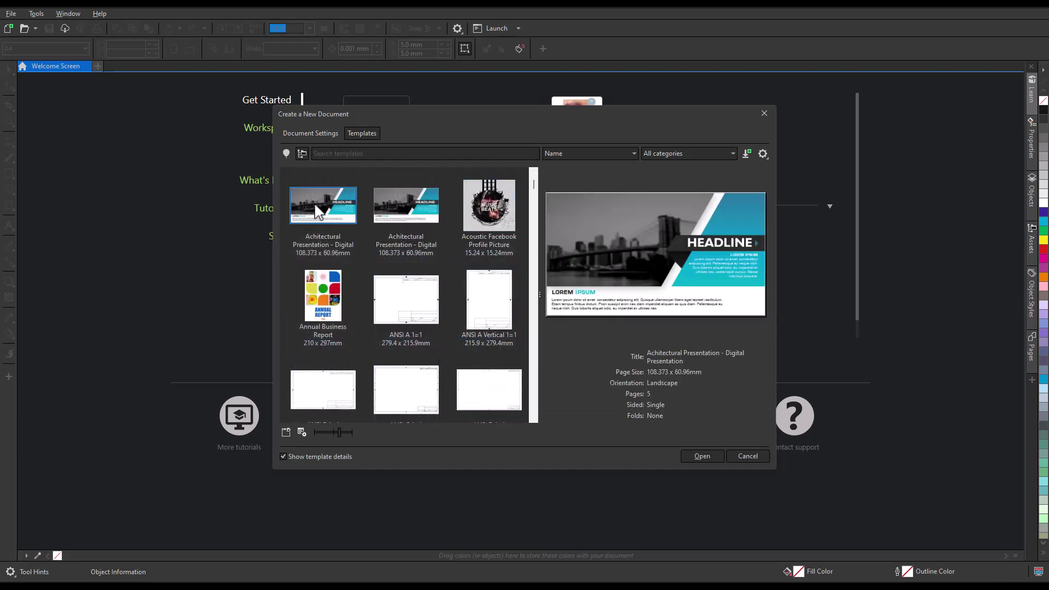
- Create the five-page document, zoom in, and import ParadiseKitchen.png beside the page
click(702, 456)
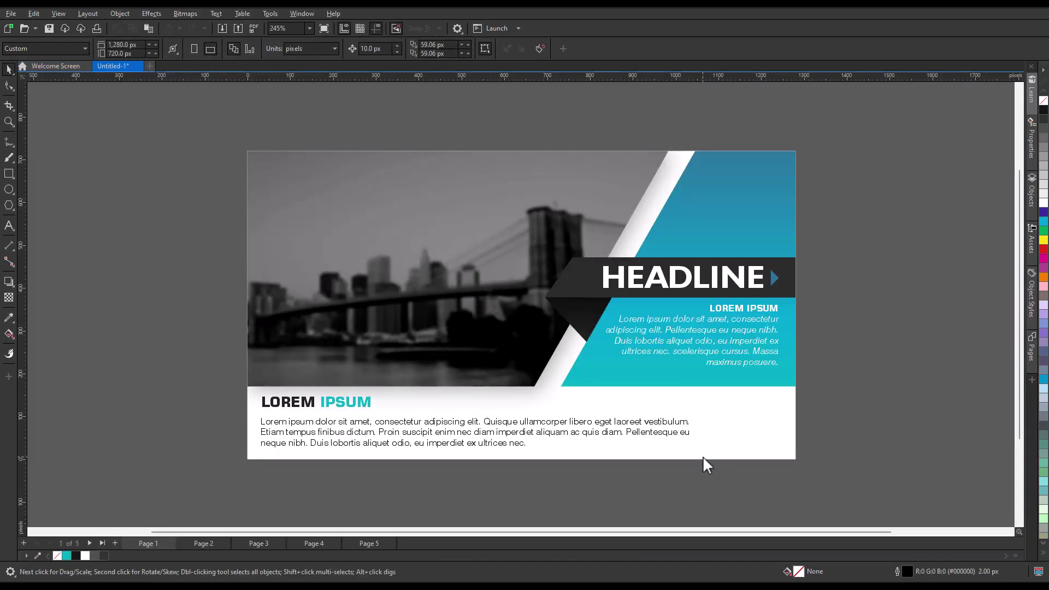
click(309, 28)
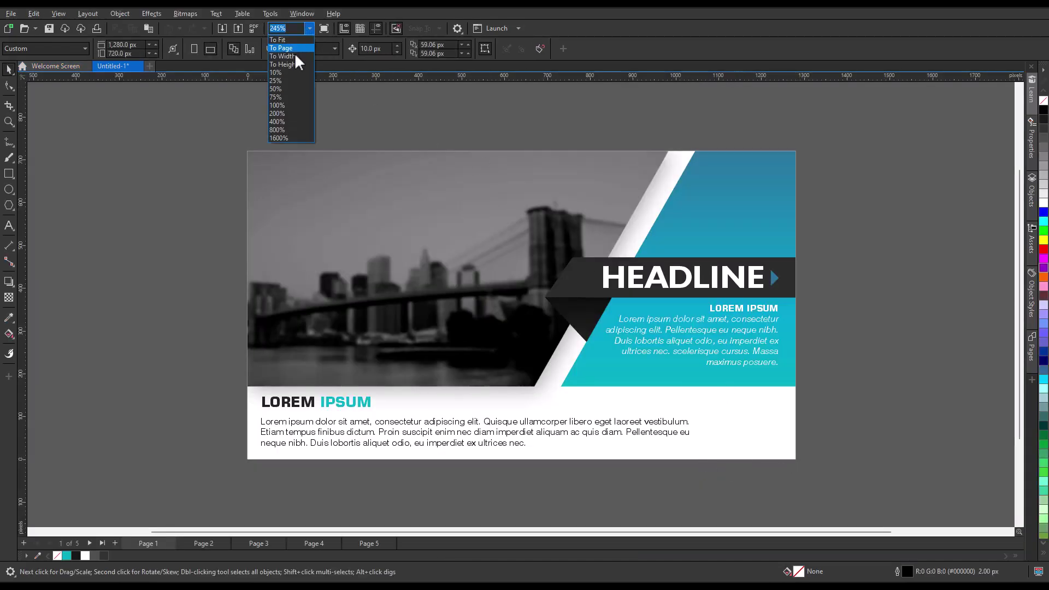
click(292, 62)
click(223, 29)
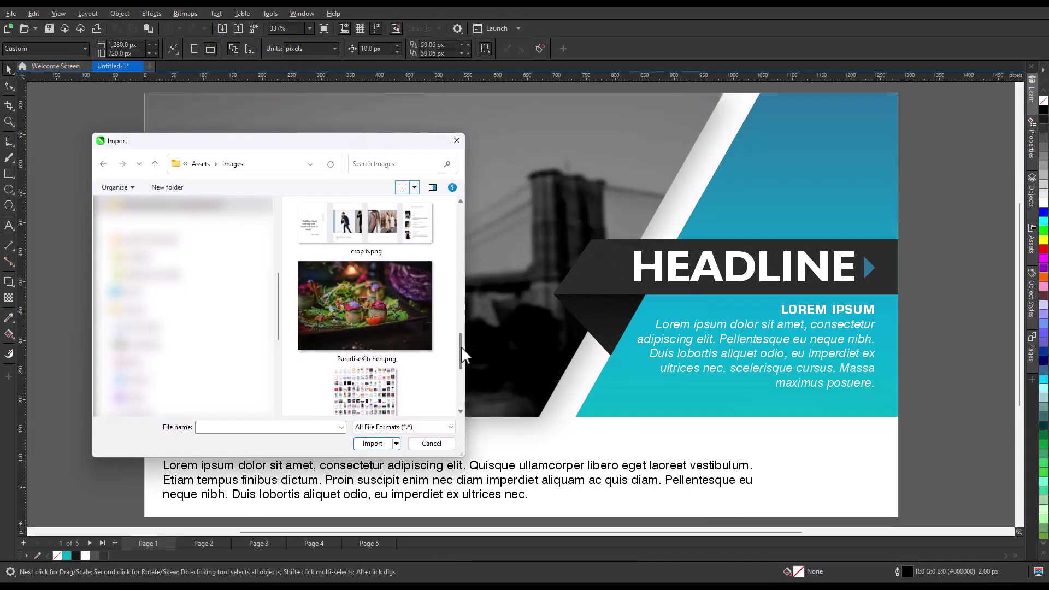
drag(461, 346, 460, 352)
click(426, 308)
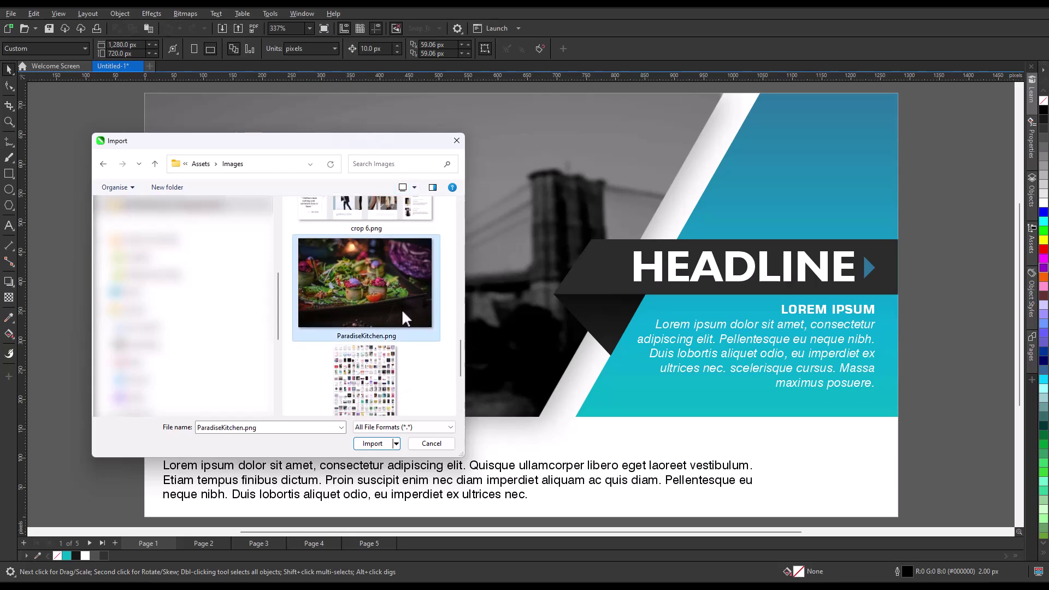
click(373, 443)
scroll(463, 332, down, 2)
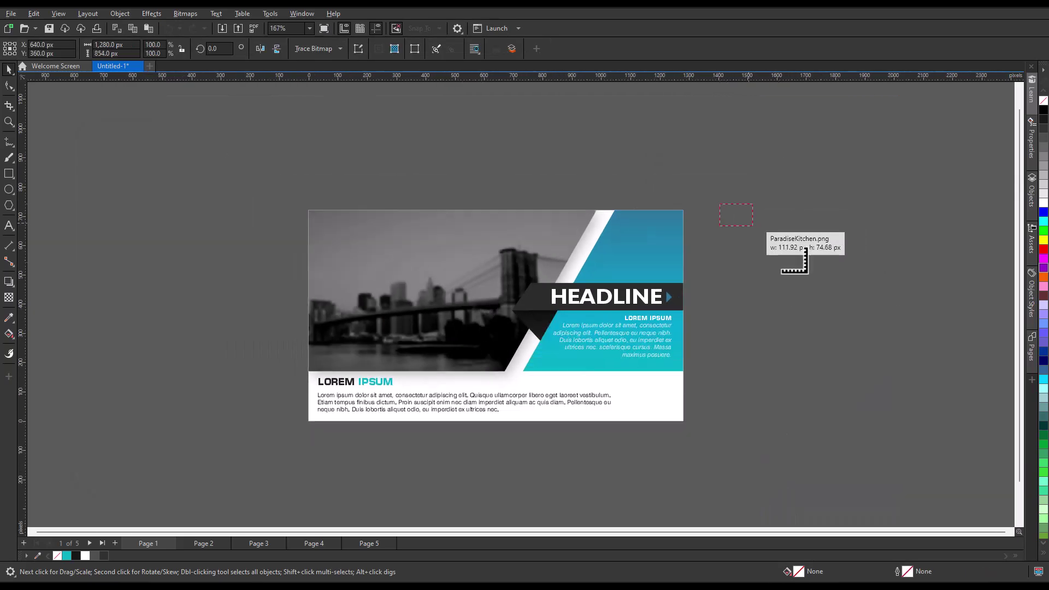
drag(718, 202, 994, 386)
- Delete the city photo and the grey lens shape from page 1
click(382, 237)
key(Delete)
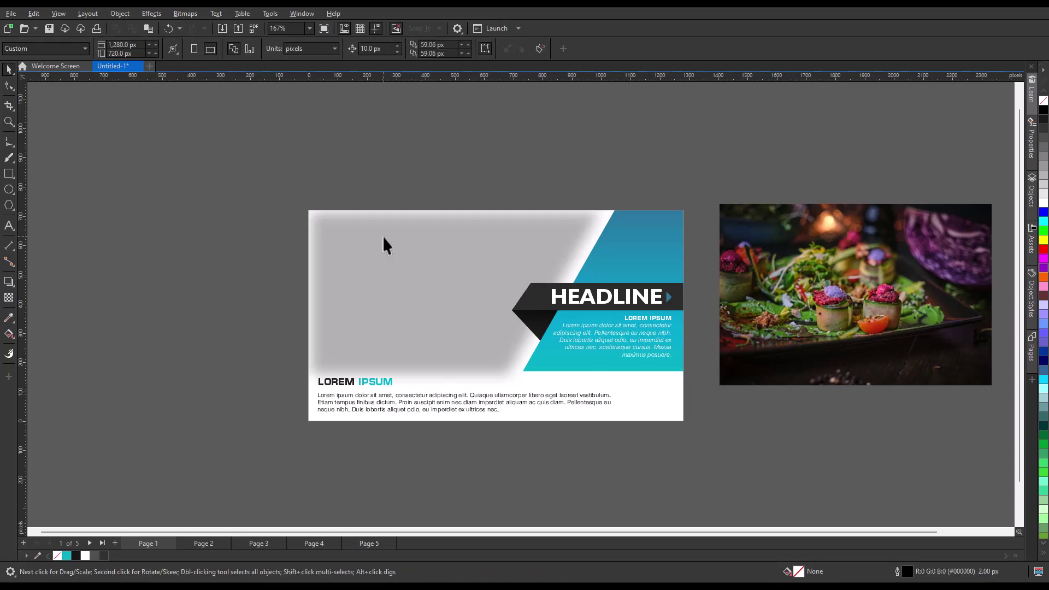
click(541, 242)
key(Delete)
- Enlarge the food photo over the whole page, send it to back, and delete the white background
drag(791, 264, 455, 264)
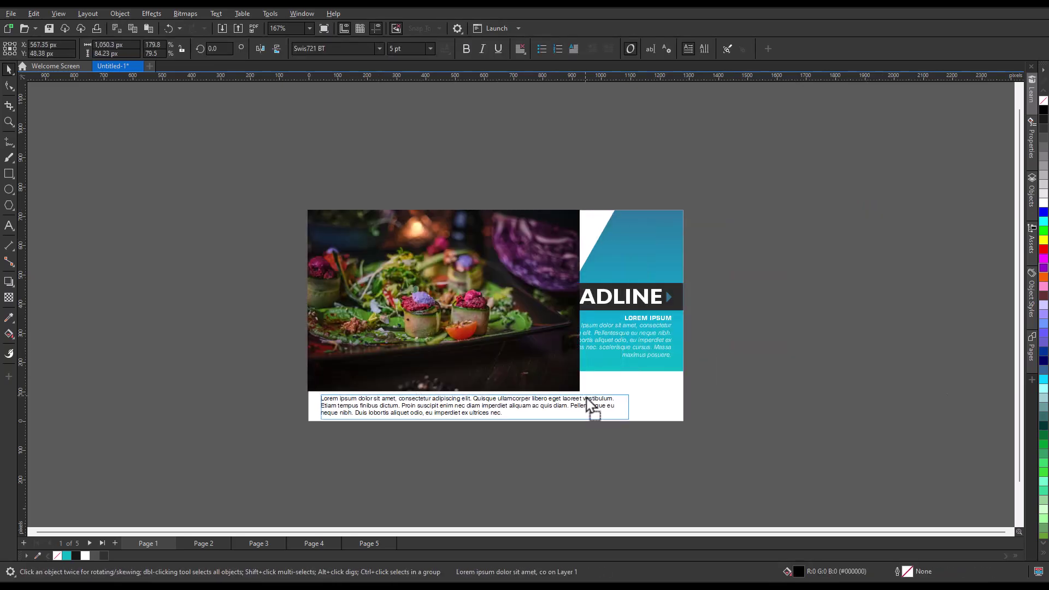
drag(578, 391, 627, 421)
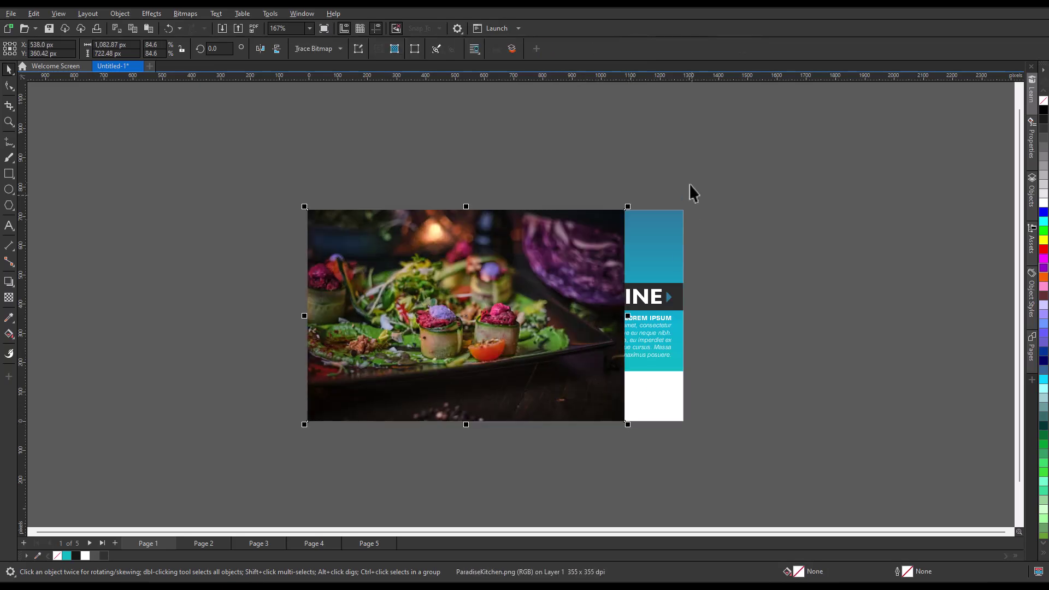
drag(627, 211, 709, 164)
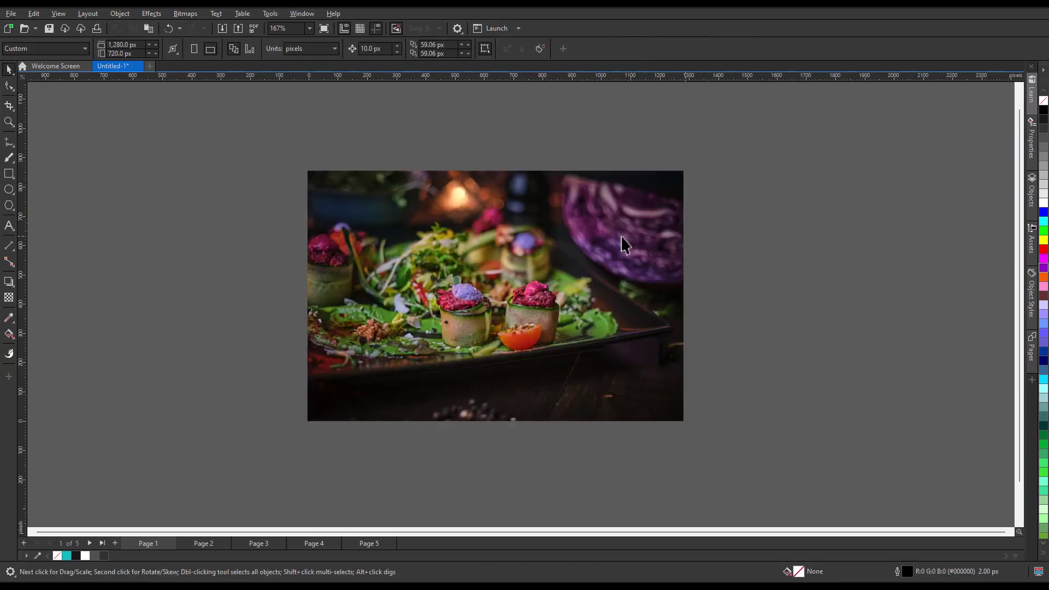
right_click(566, 181)
click(691, 316)
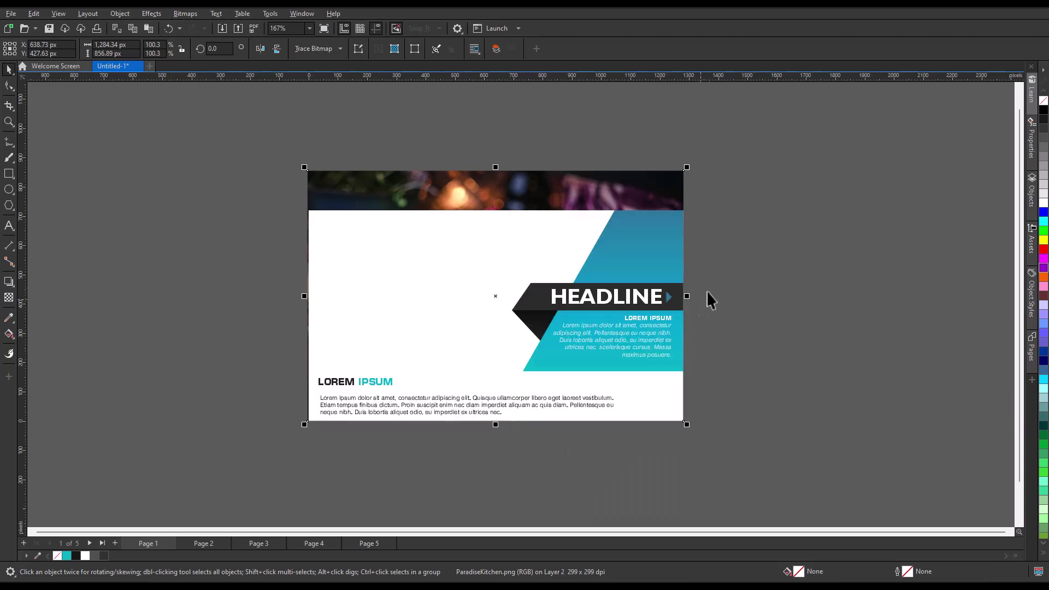
click(544, 225)
key(Delete)
- Fill the teal headline shape with purple sampled from the cabbage in the photo
click(619, 229)
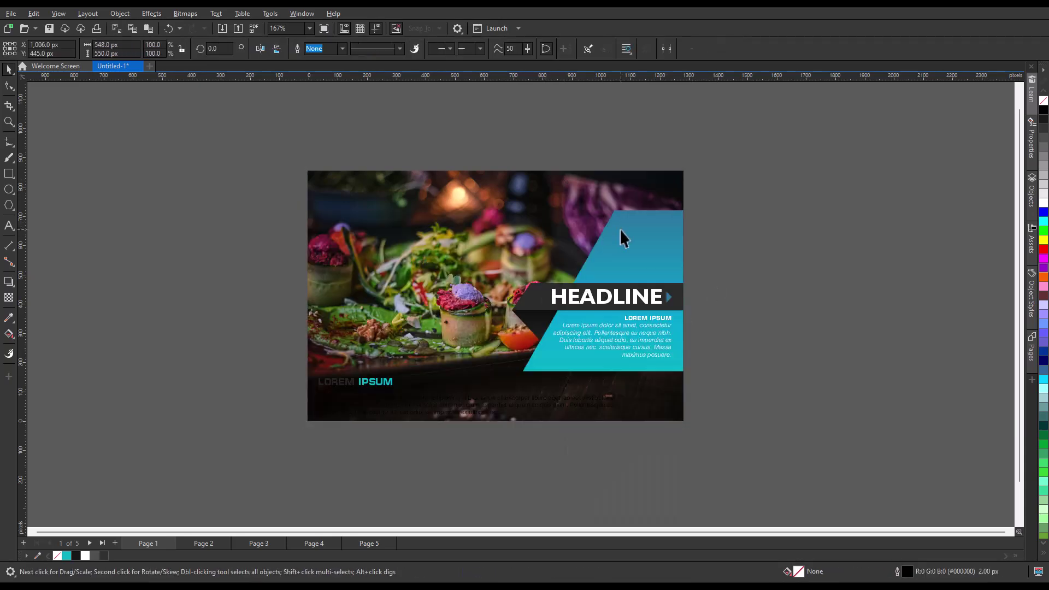
click(9, 317)
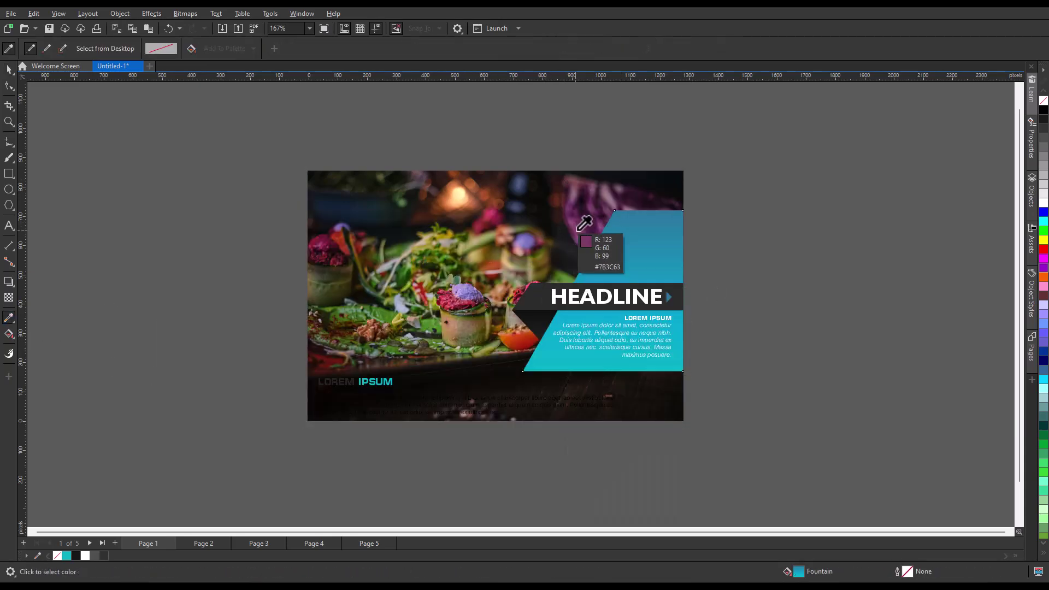
click(468, 284)
click(608, 251)
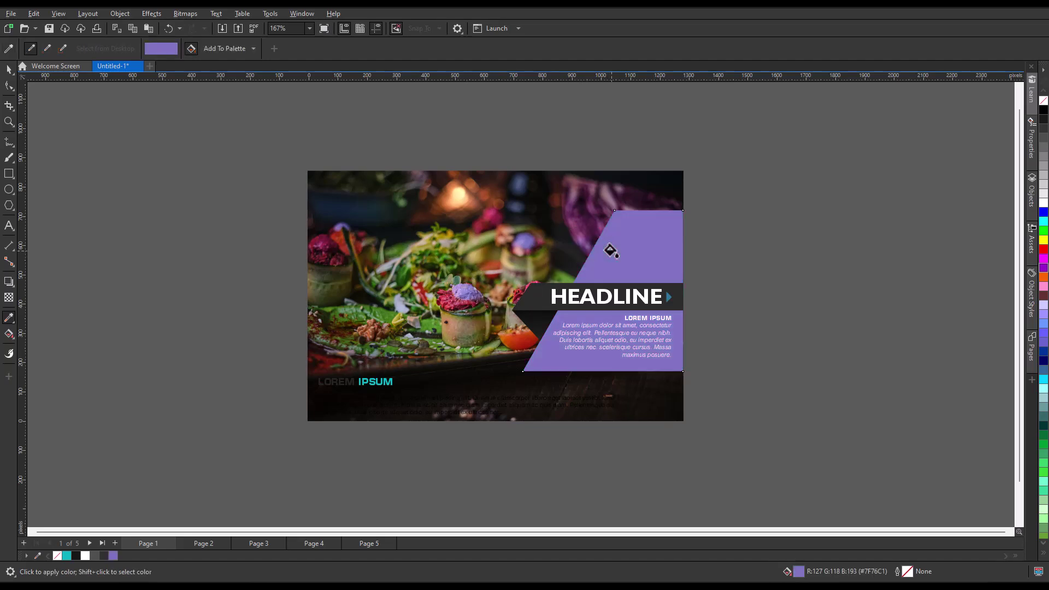
- Move the headline band up and retype the headline as a slightly smaller ParadiseKitchen
click(9, 69)
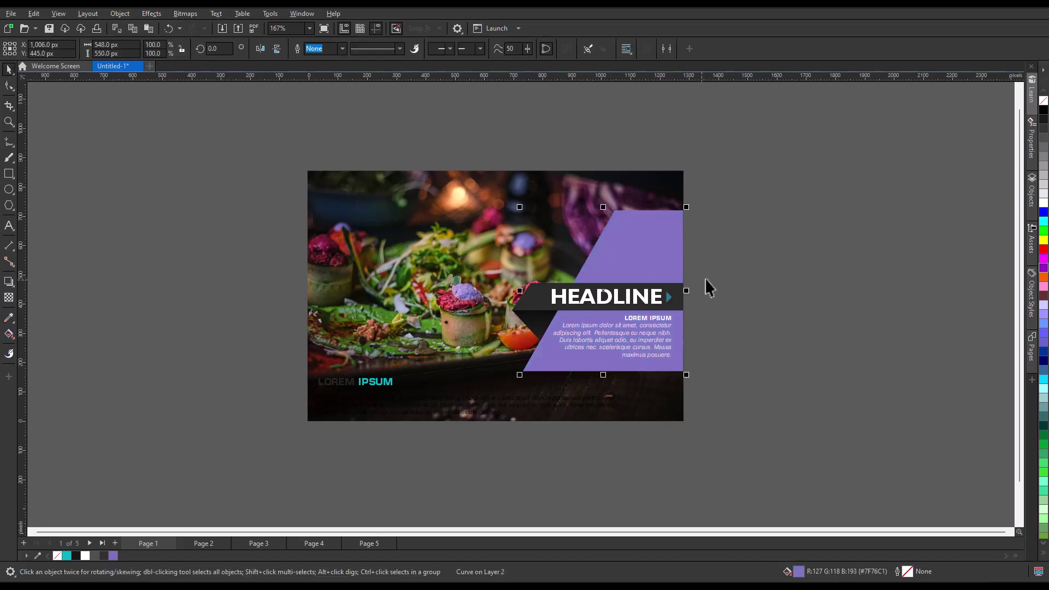
drag(677, 288, 674, 247)
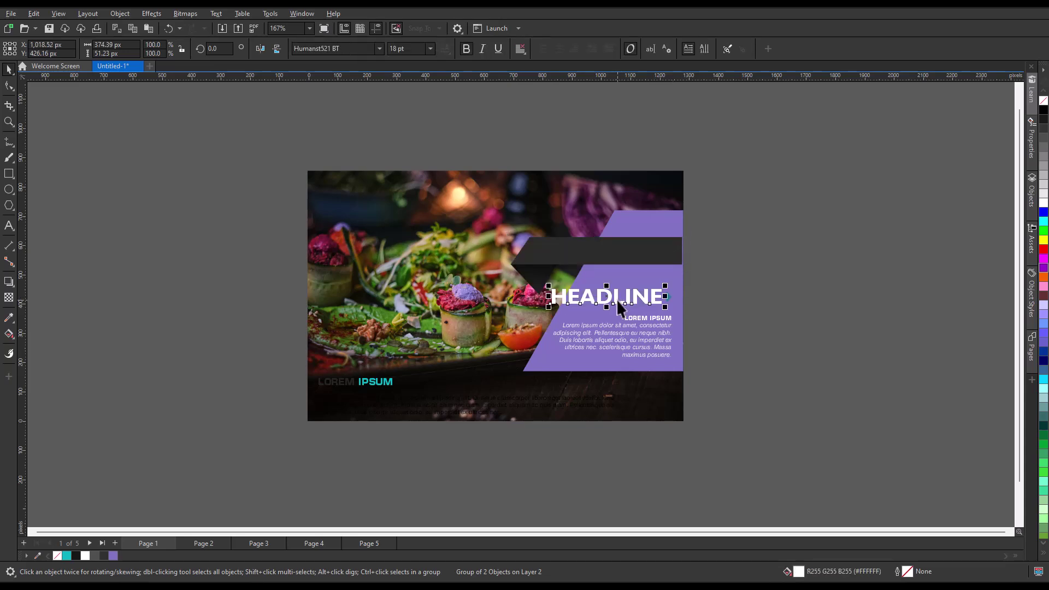
drag(616, 299, 602, 252)
double_click(603, 251)
text(P)
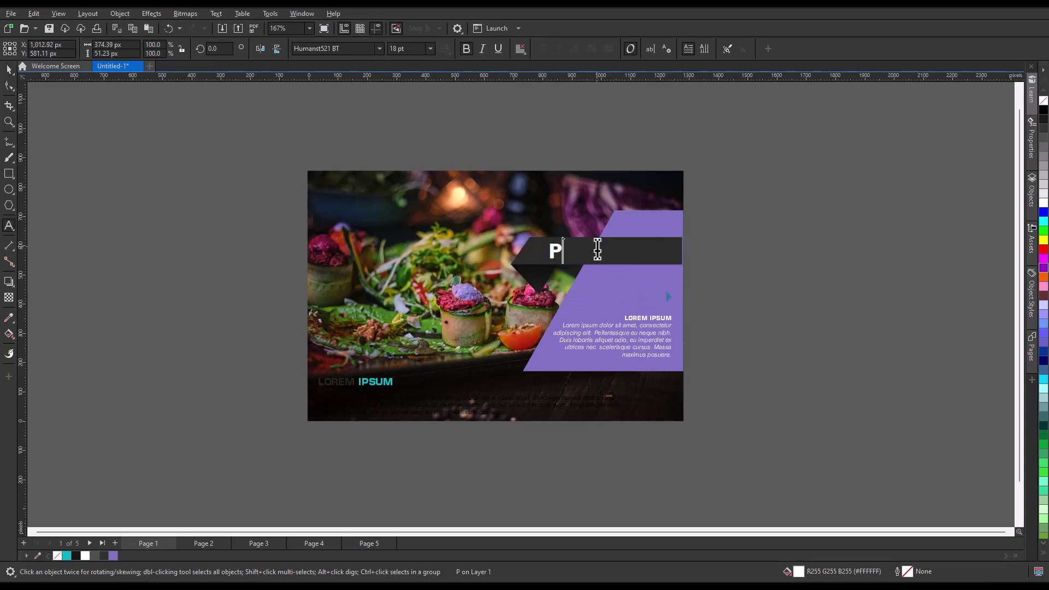
text(aradiseKitchen)
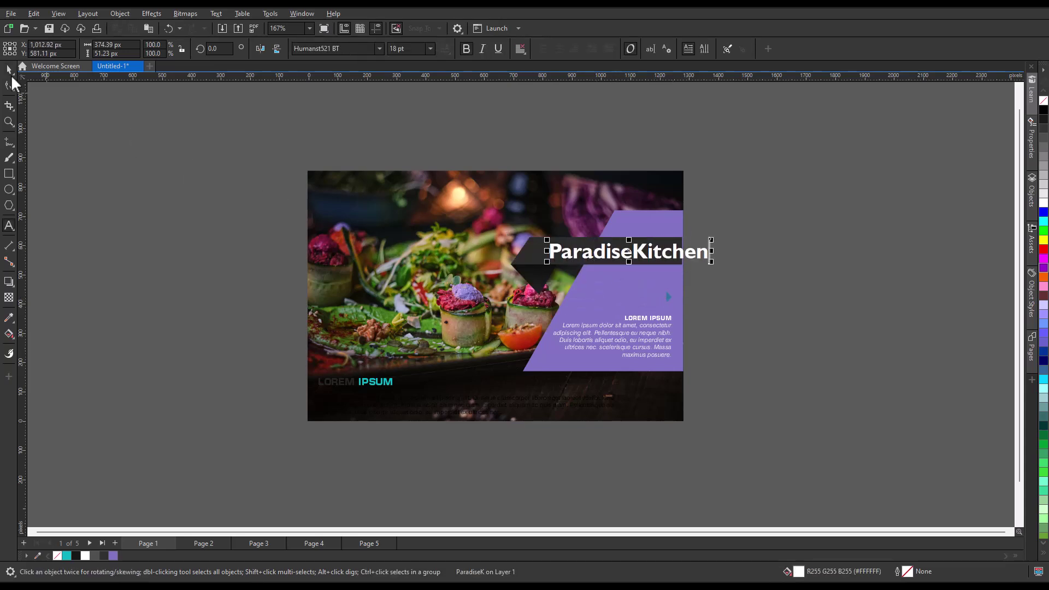
click(9, 69)
drag(627, 250, 611, 253)
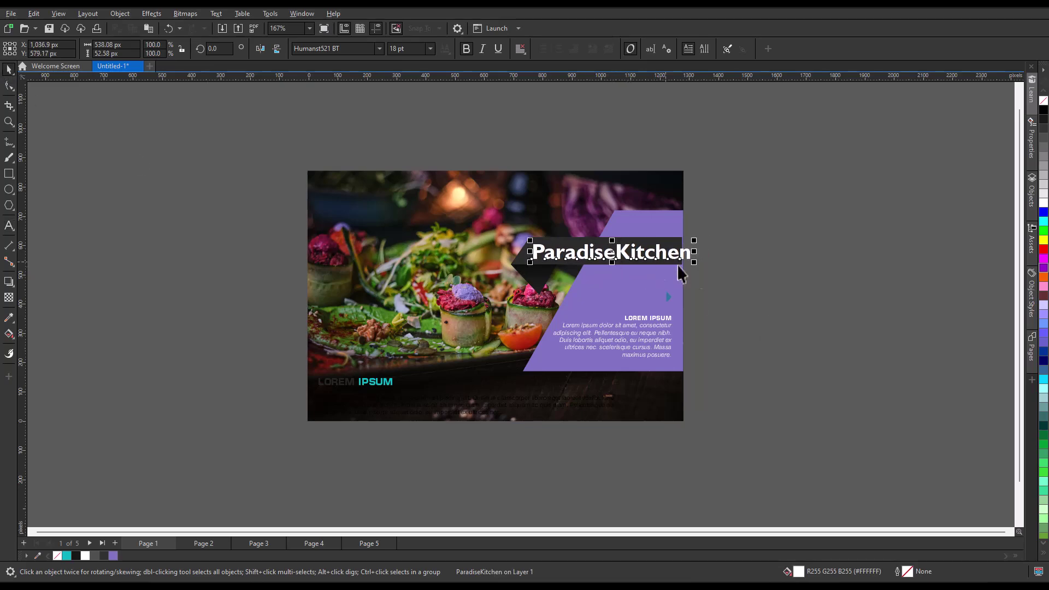
drag(693, 262, 692, 264)
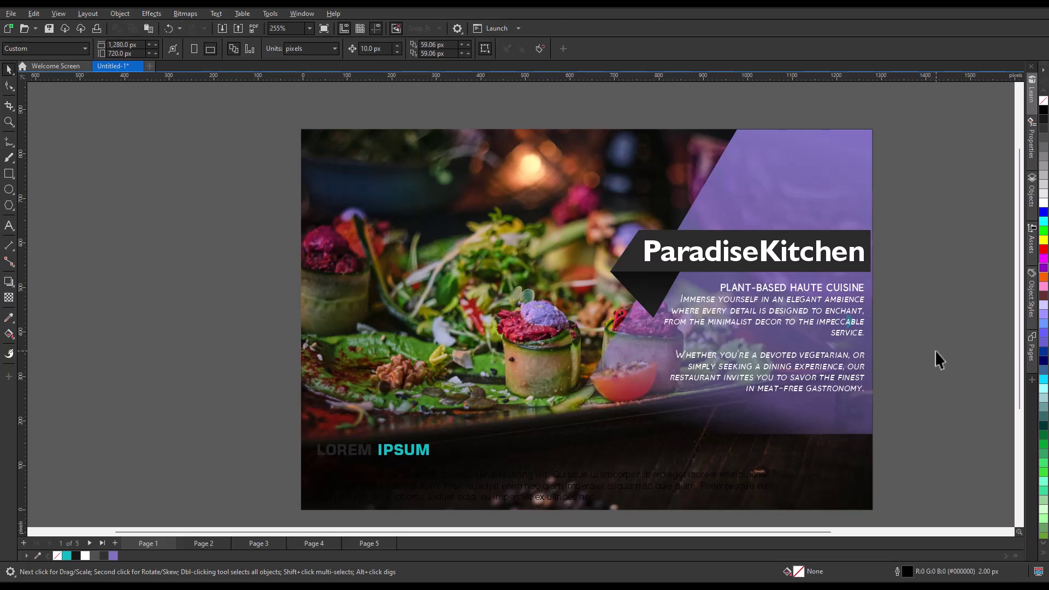
- Set the ParadiseKitchen title in the Gauge font and narrow it to fit the band
click(778, 263)
click(378, 49)
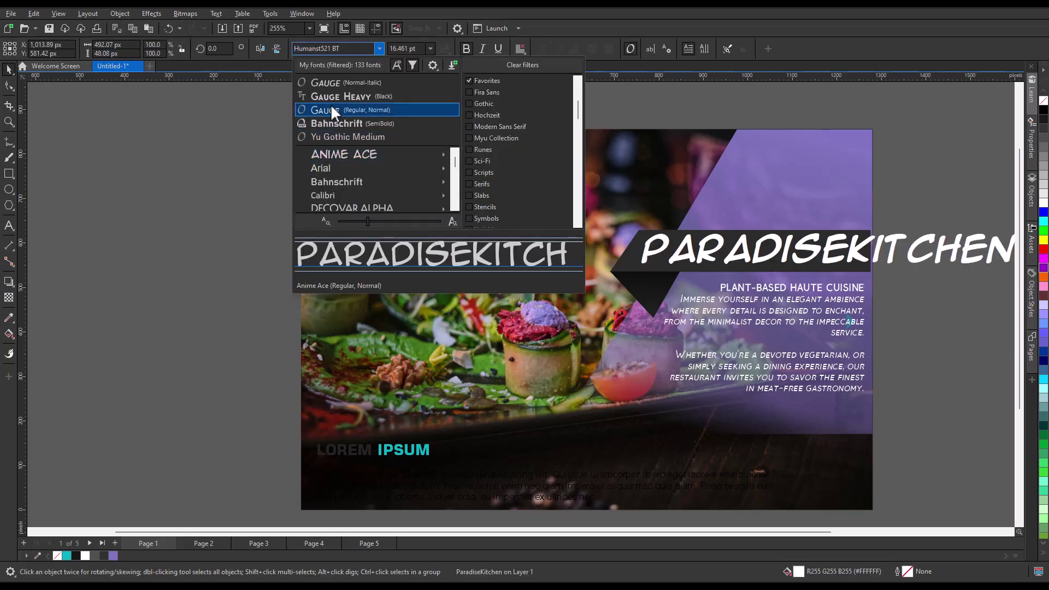
click(339, 93)
key(Escape)
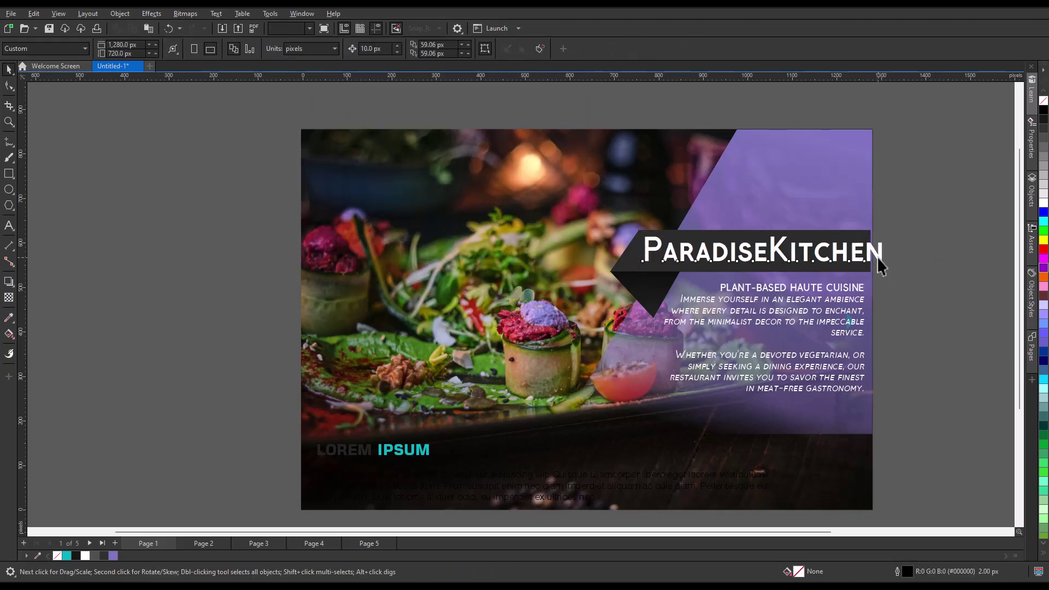
click(881, 261)
- Save the design as the template file Vegetarian Restaurant Poster.cdrt
click(919, 247)
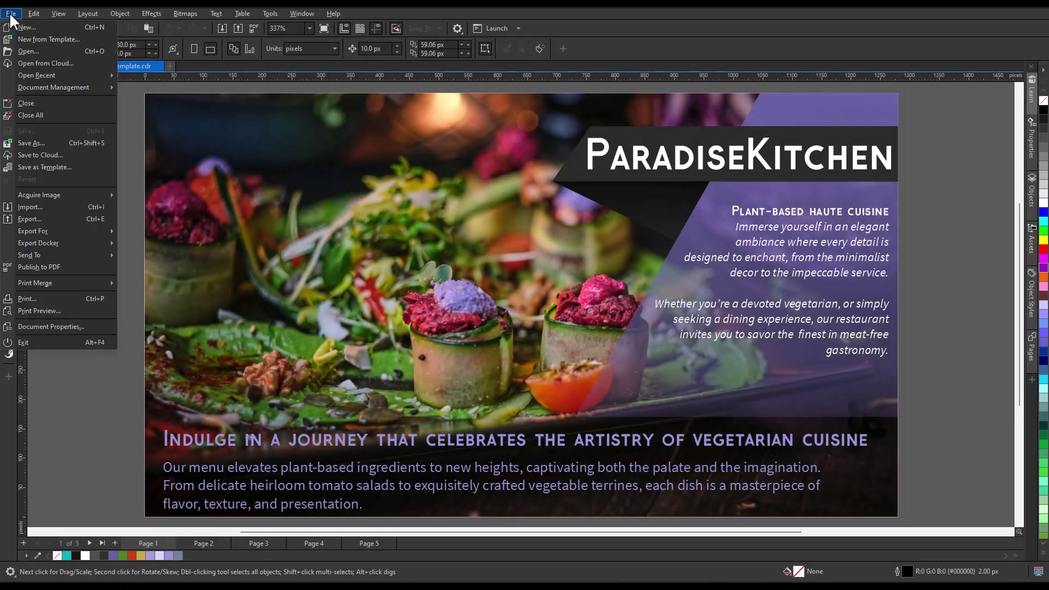
click(104, 167)
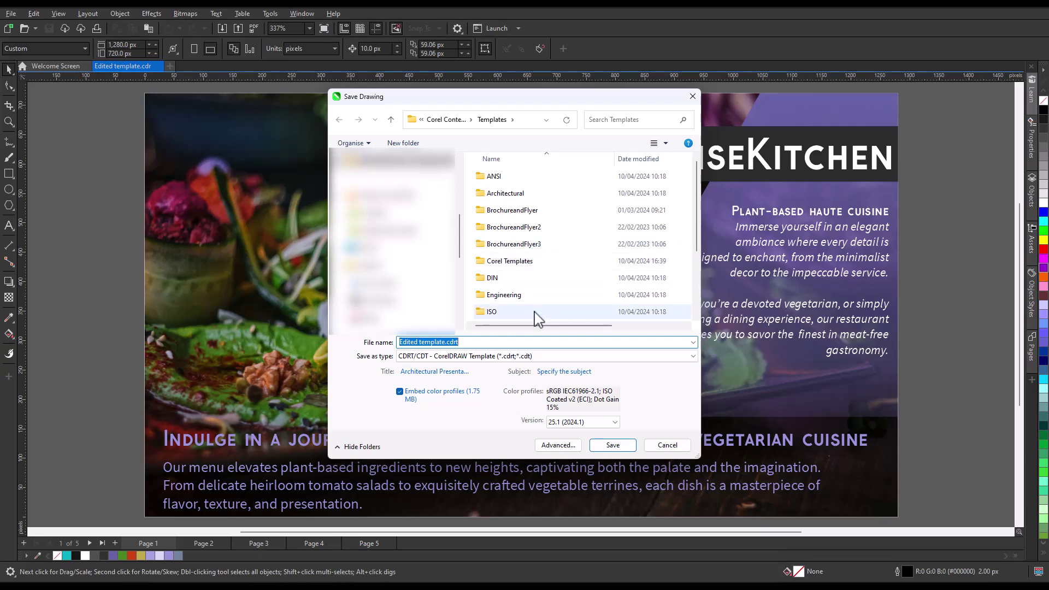
click(443, 341)
drag(443, 342, 398, 342)
text(Vegetarian Restaurant Poster)
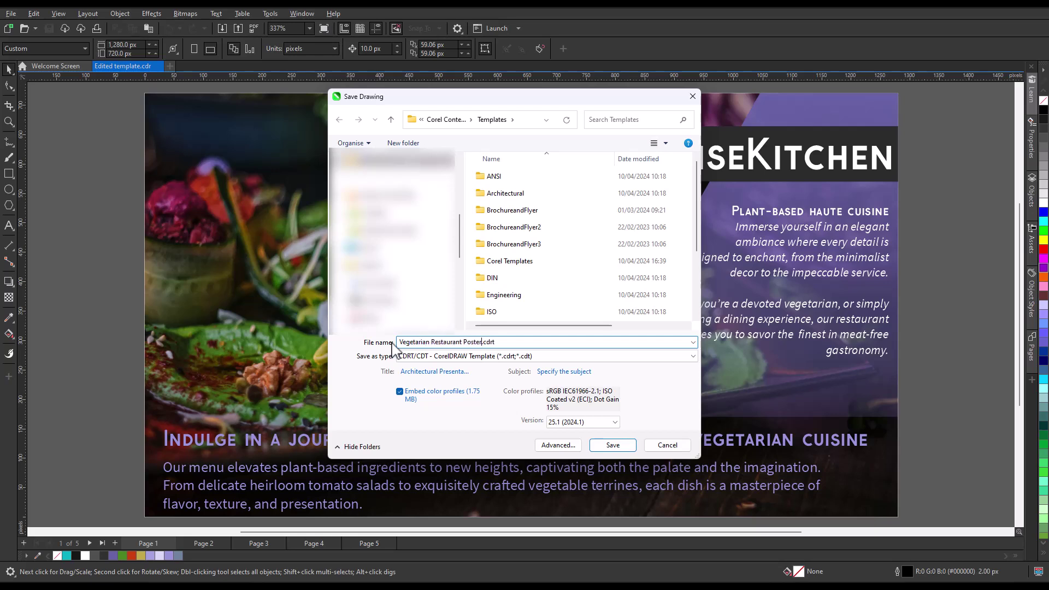
click(628, 449)
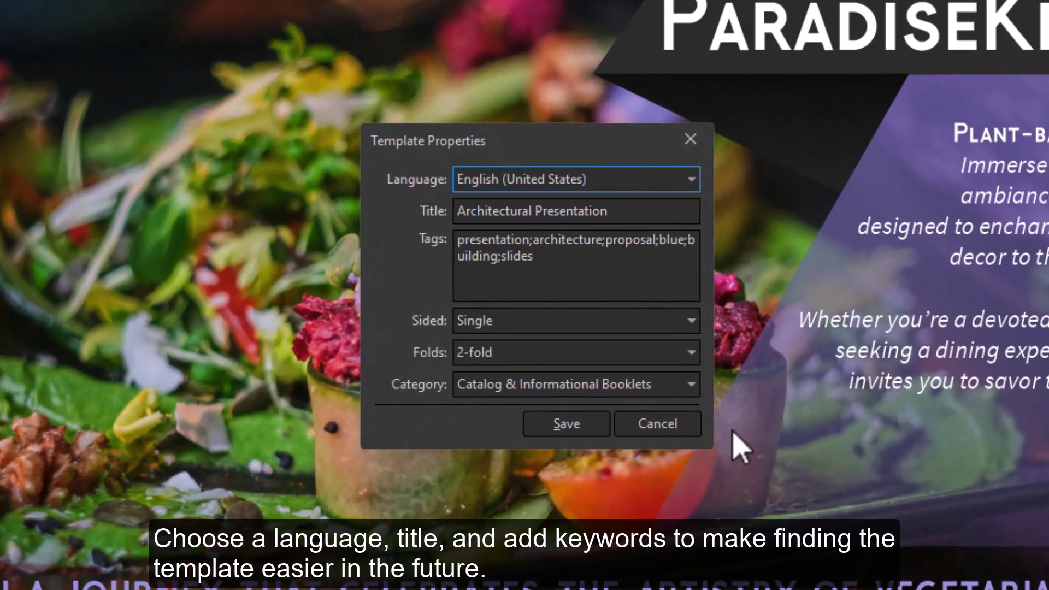
- Enter the template title and tags restaurant, vegetarian, poster, vegetables; keep single-sided, 2-fold; choose Posters
drag(632, 213, 412, 228)
text(V)
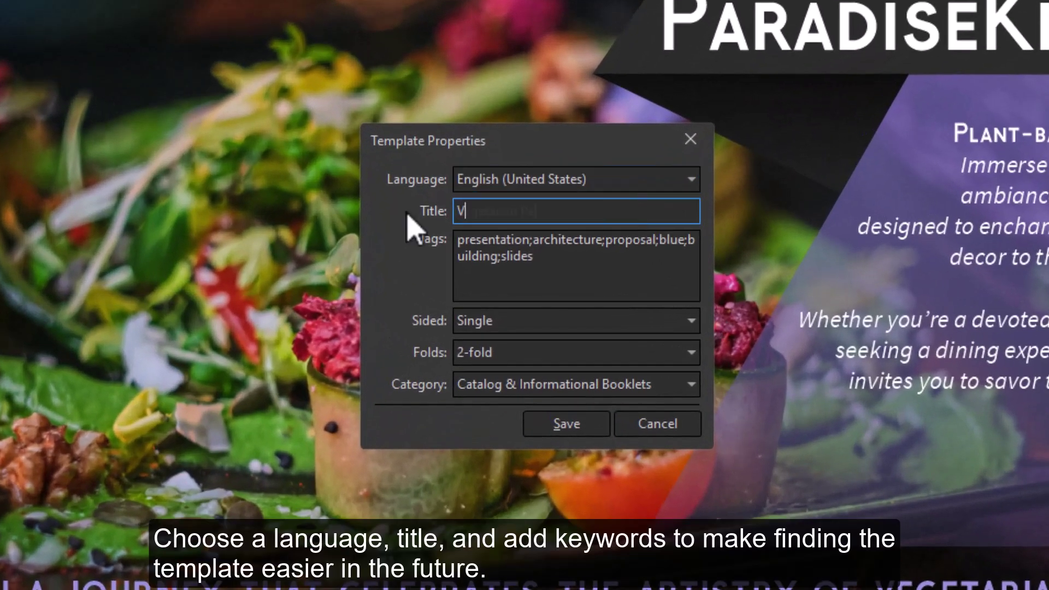
text(egetarian Restaurant Pos)
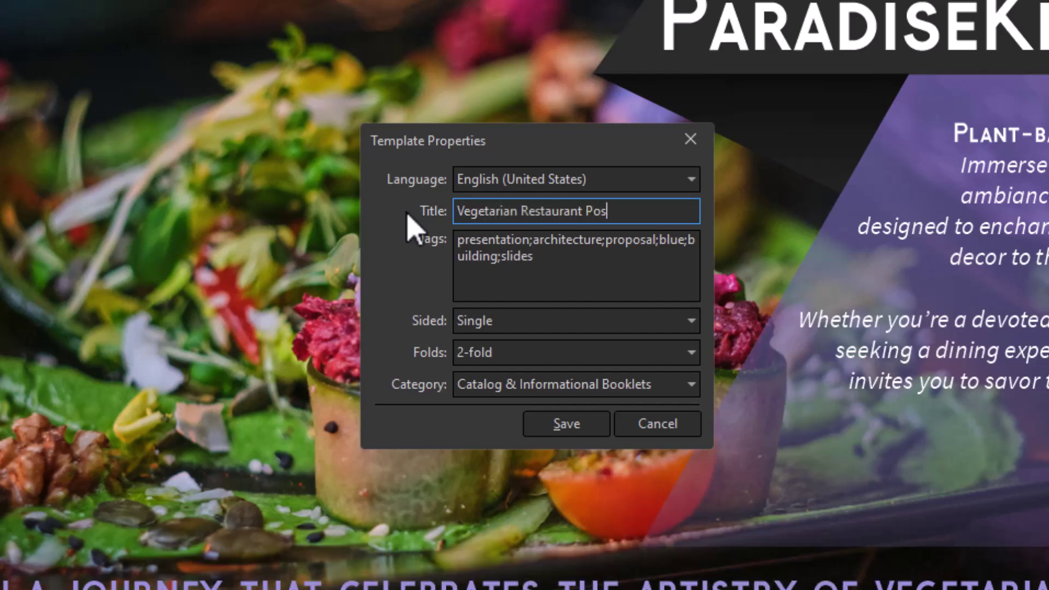
text(ter)
drag(544, 261, 446, 244)
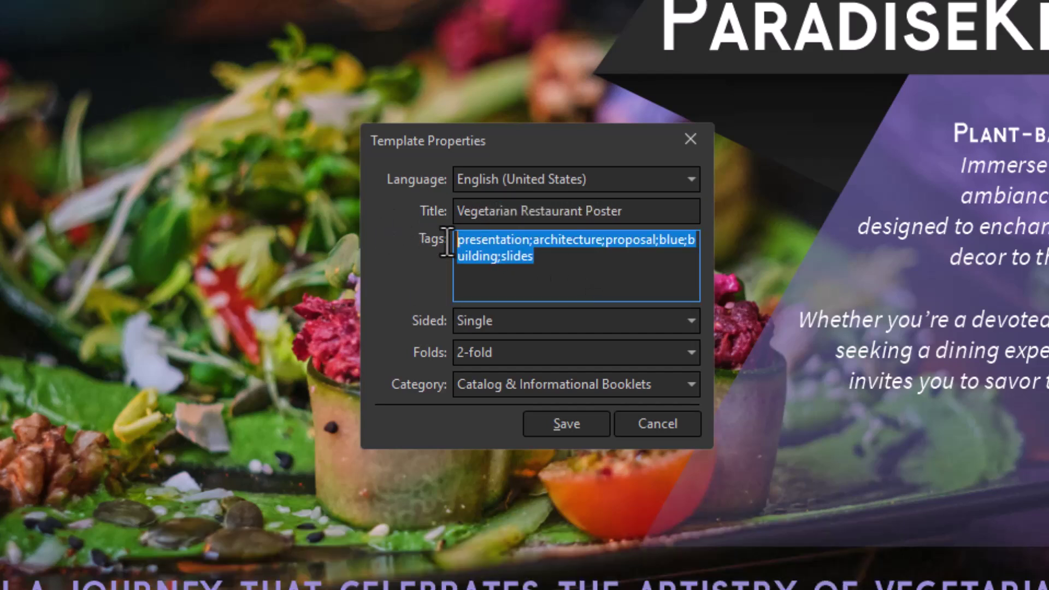
text(restaurant;vegetarian;poster;vegetab)
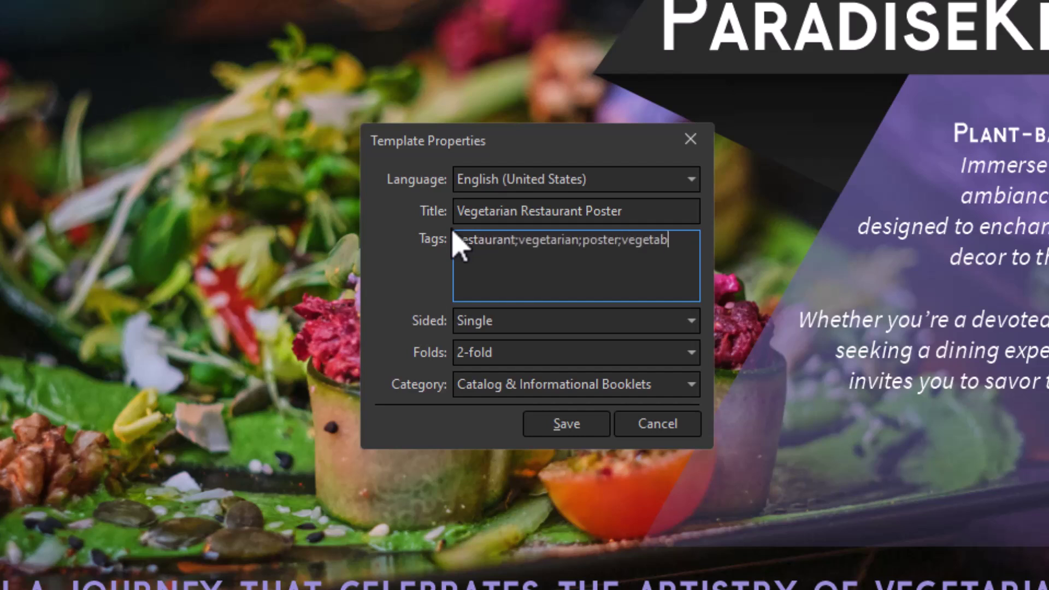
text(les)
click(691, 320)
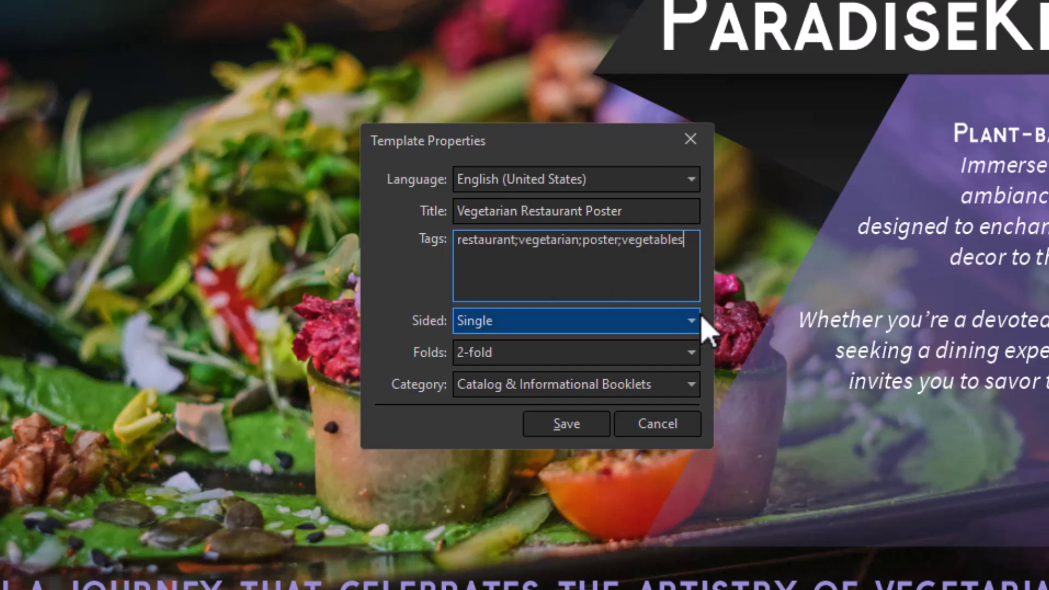
click(693, 328)
click(690, 352)
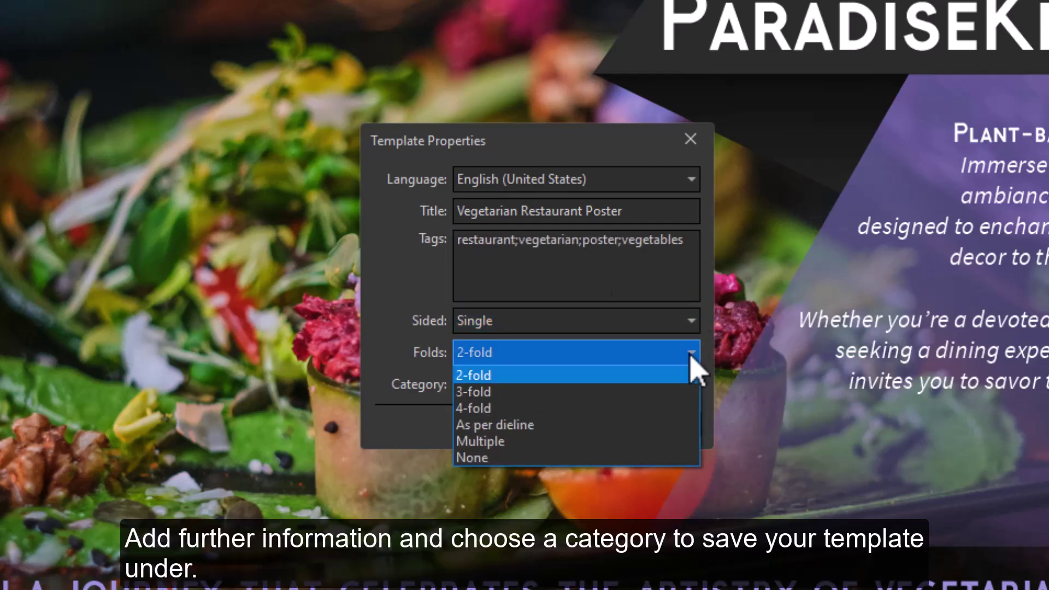
click(695, 370)
click(693, 385)
click(693, 384)
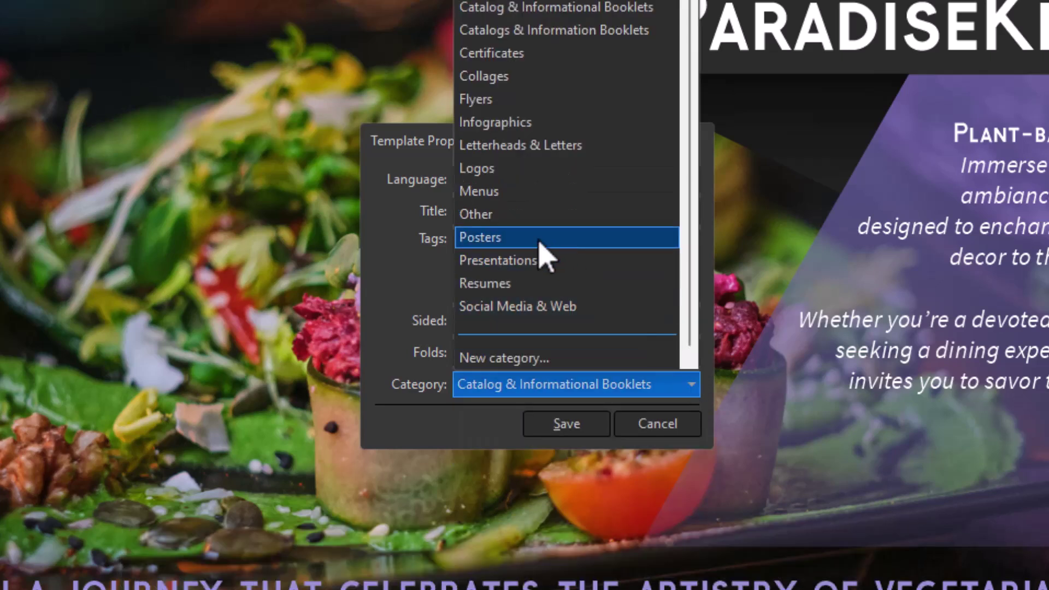
click(539, 241)
- Save the template properties, then browse new-document templates filtered to Posters
click(579, 426)
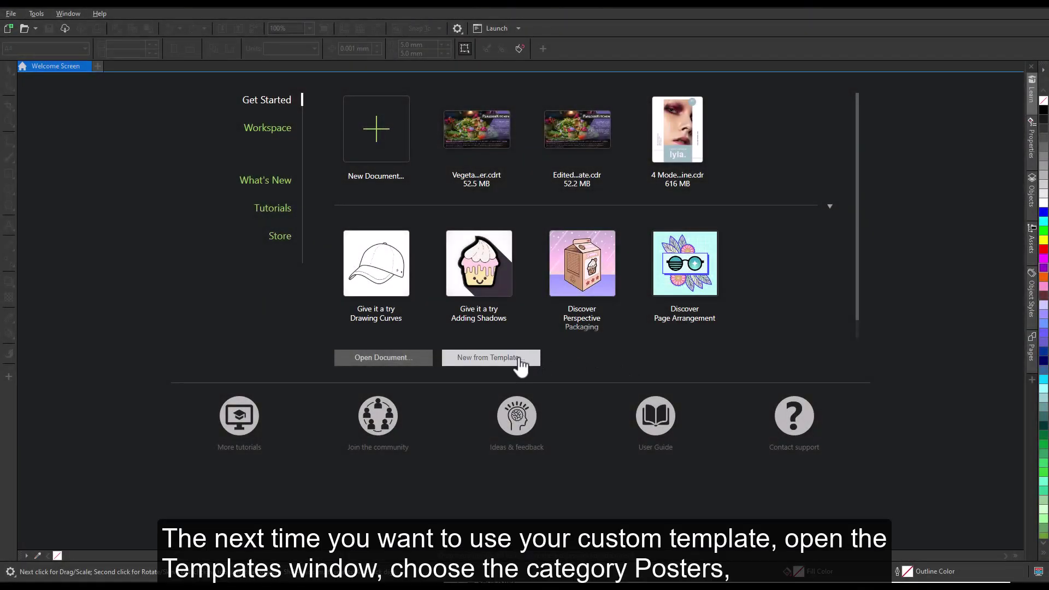
click(521, 367)
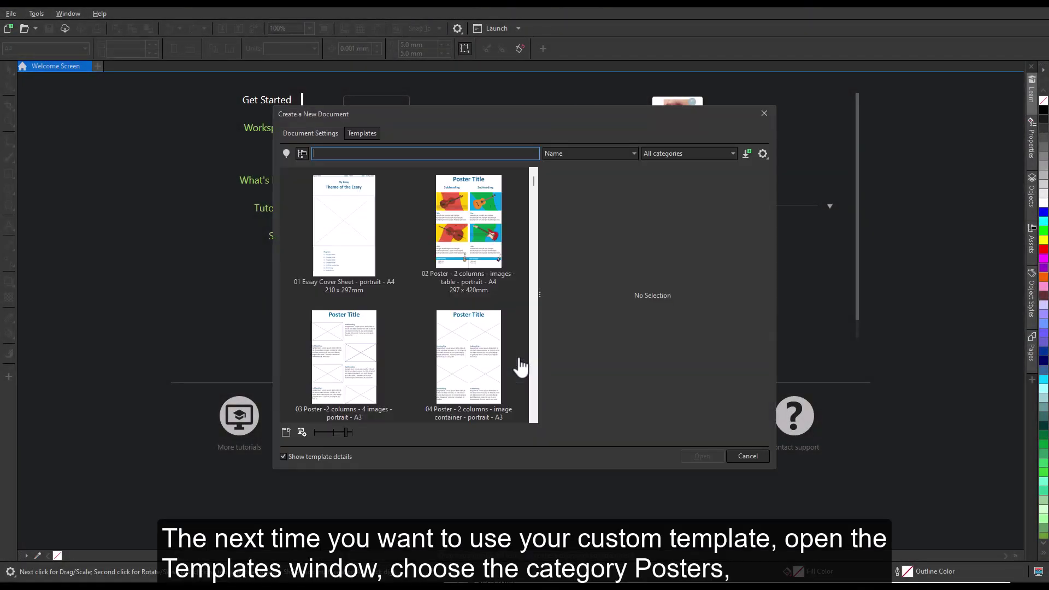
click(732, 152)
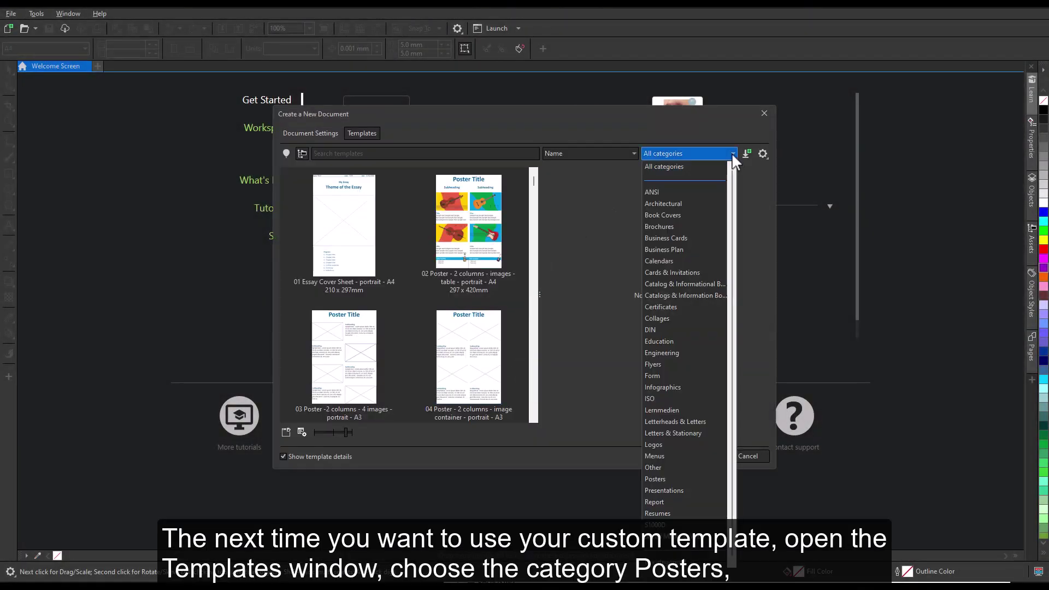
click(674, 479)
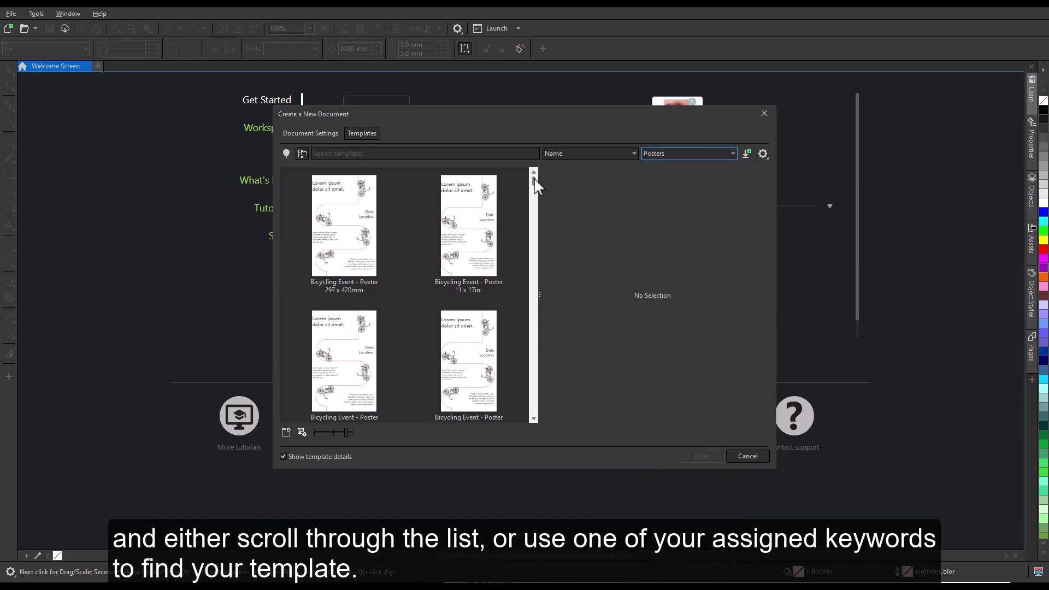
click(361, 155)
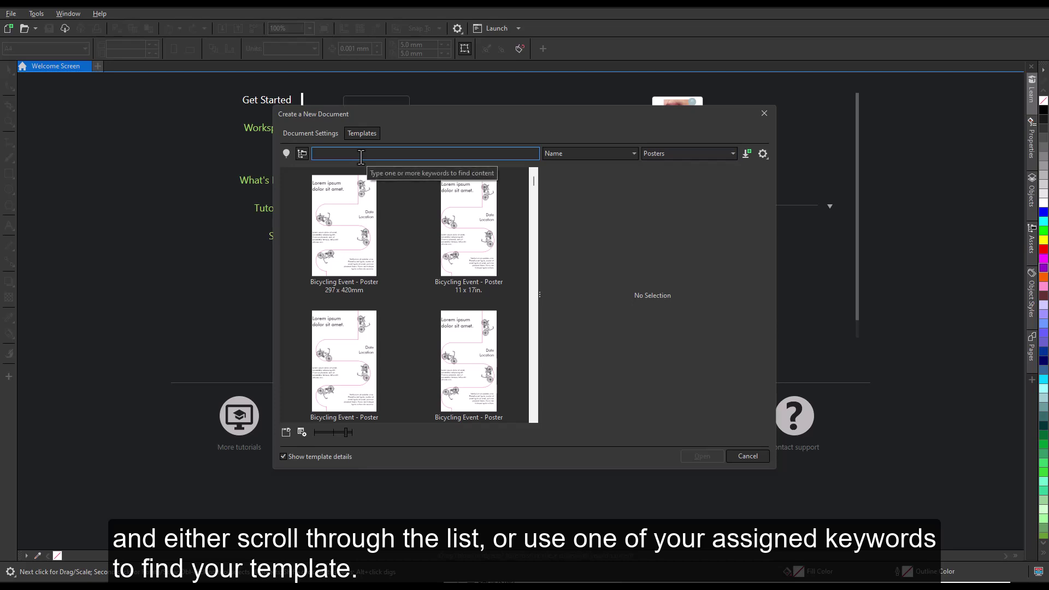